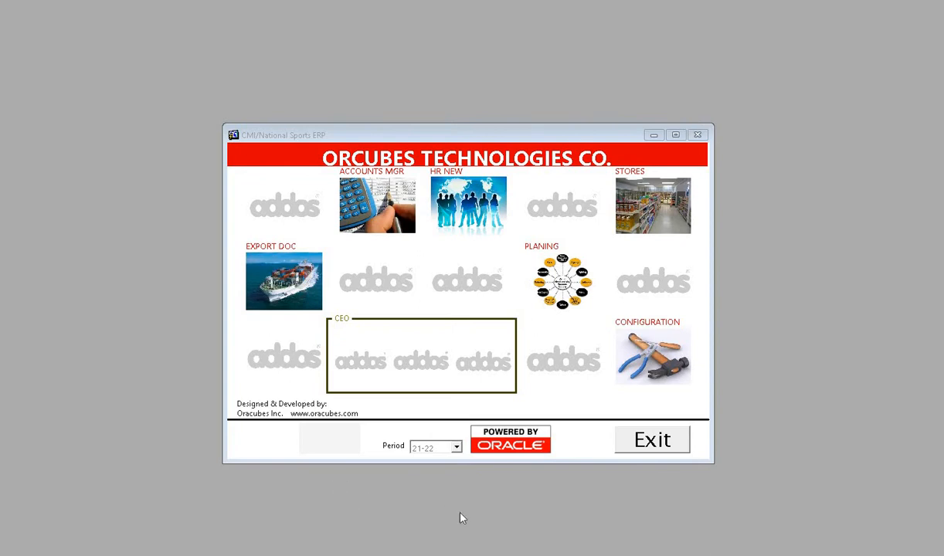
- Open the customer order list in the Export Documentation module
{"action": "left_click", "coordinate": [278, 274]}
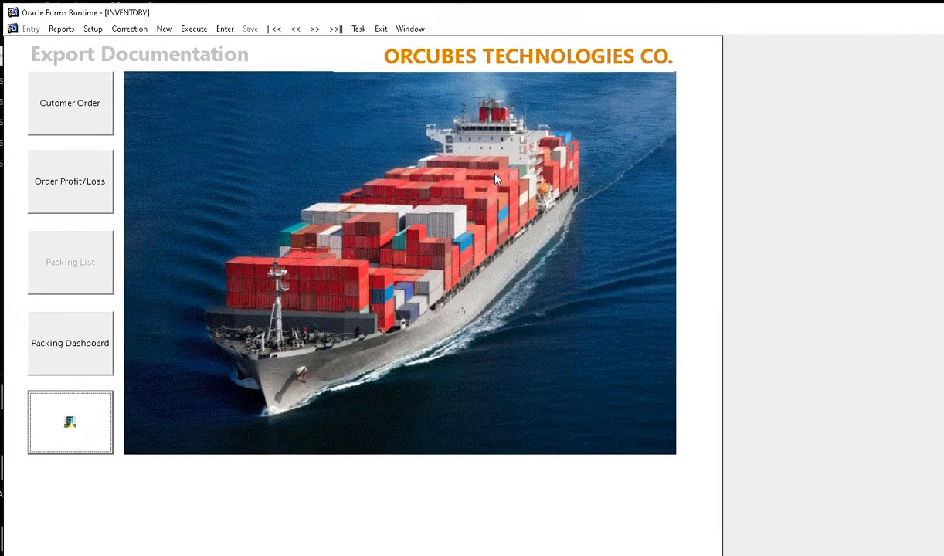
{"action": "left_click", "coordinate": [77, 104]}
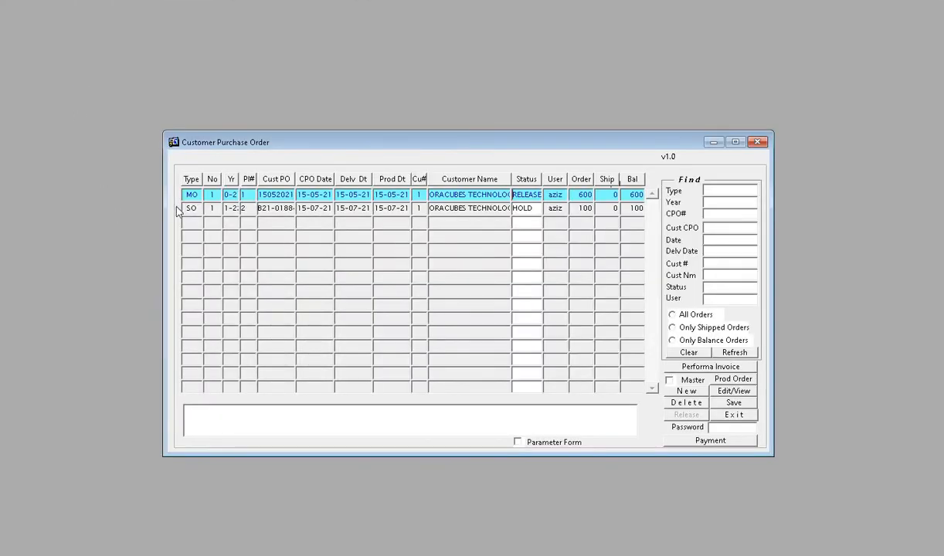
- Compare the held and released customer purchase orders, view the released order's details, and return to the list
{"action": "left_click", "coordinate": [534, 209]}
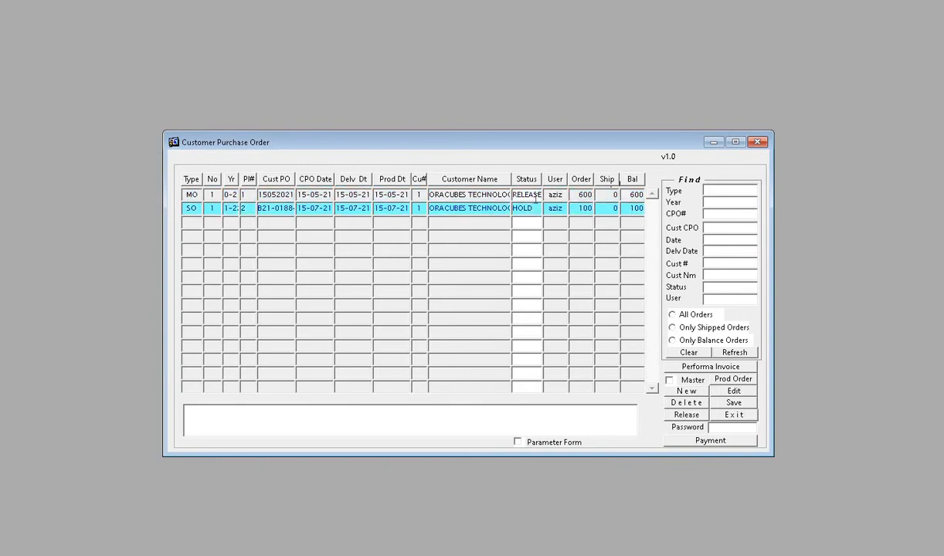
{"action": "left_click", "coordinate": [533, 196]}
{"action": "left_click", "coordinate": [533, 208]}
{"action": "left_click", "coordinate": [534, 195]}
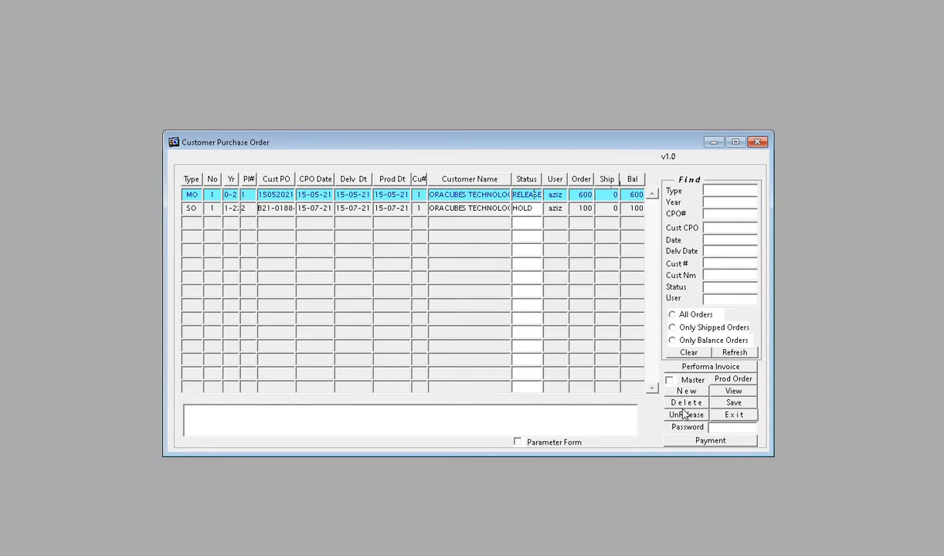
{"action": "left_click", "coordinate": [731, 392]}
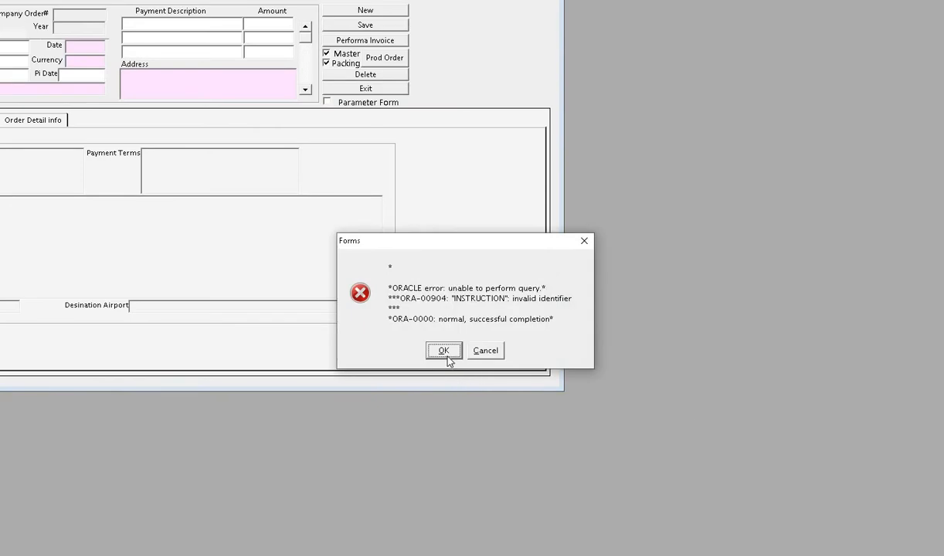
{"action": "left_click", "coordinate": [445, 353]}
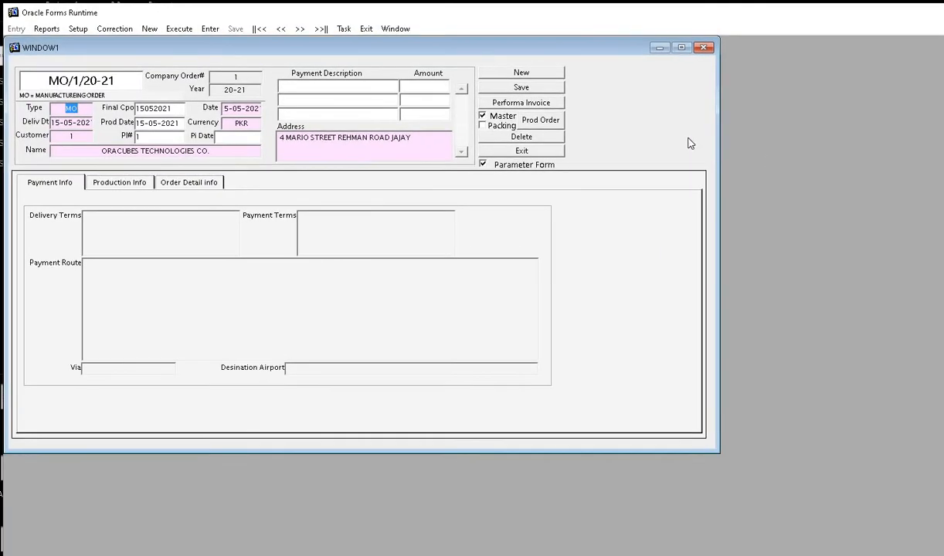
{"action": "left_click", "coordinate": [366, 29]}
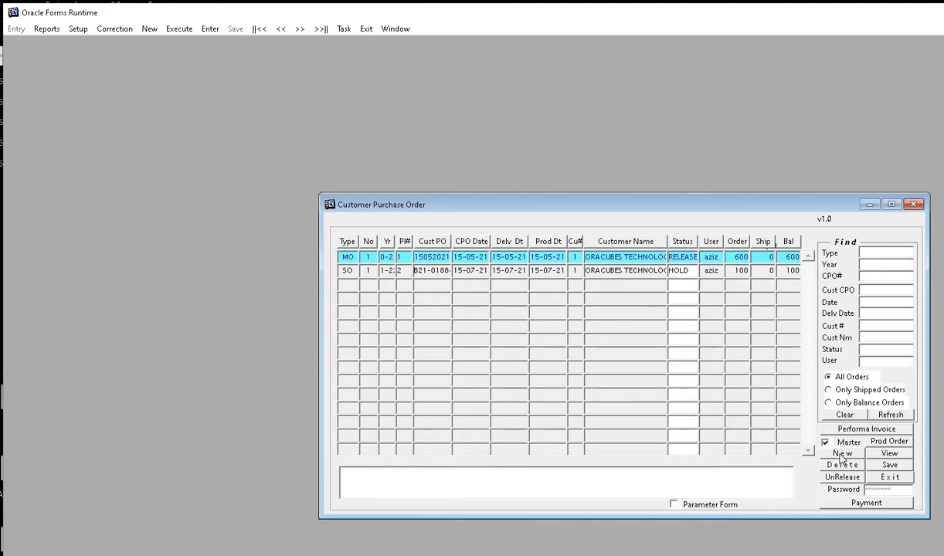
- Start a new customer order and set its type to manufacturing order
{"action": "left_click", "coordinate": [842, 454]}
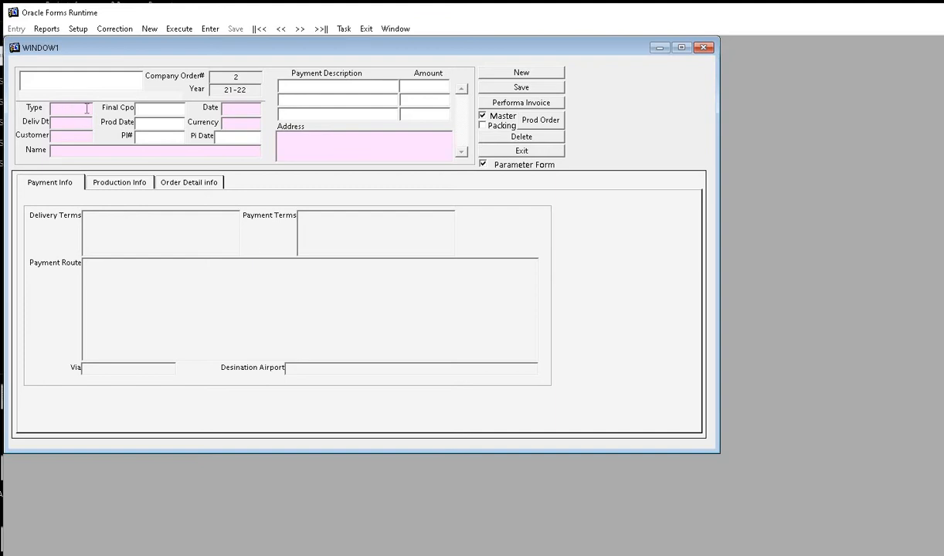
{"action": "key", "text": "F9"}
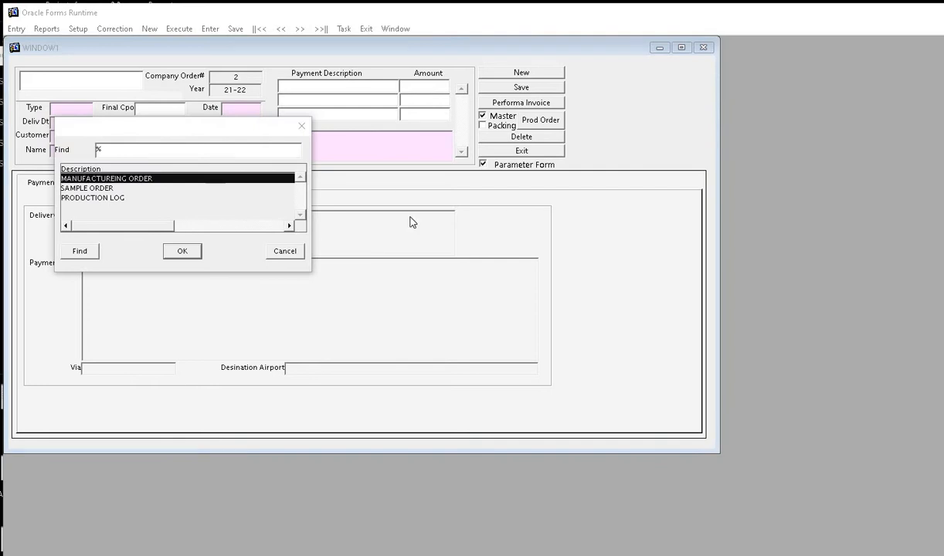
{"action": "left_click", "coordinate": [93, 193]}
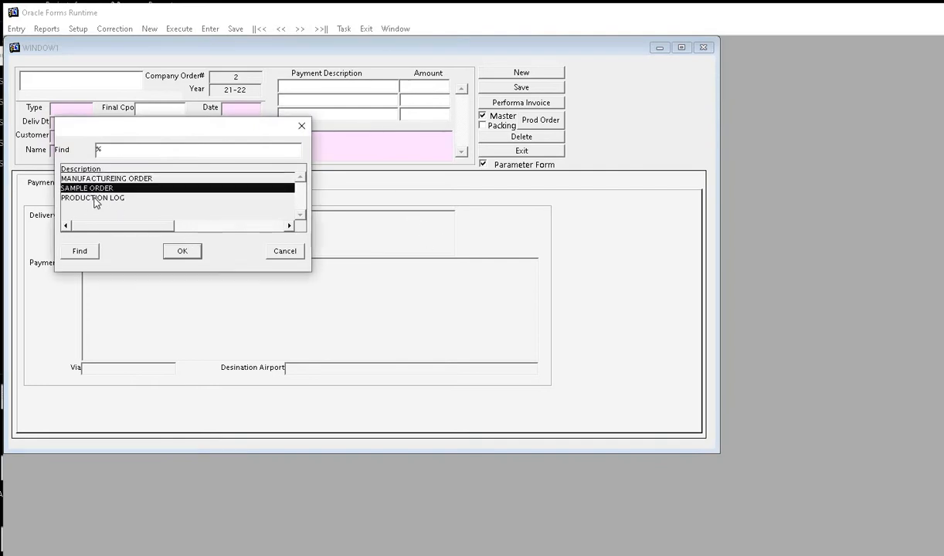
{"action": "left_click", "coordinate": [93, 198]}
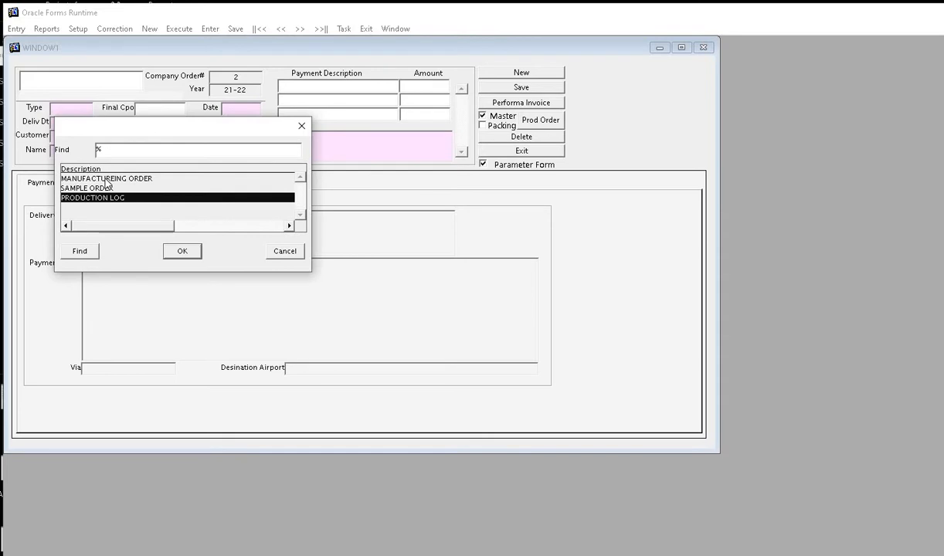
{"action": "left_click", "coordinate": [107, 179]}
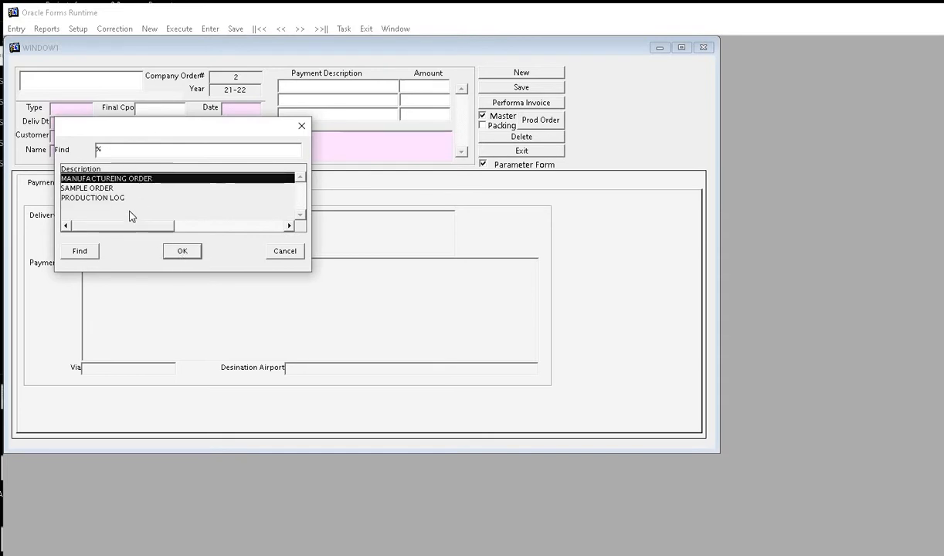
{"action": "left_click", "coordinate": [183, 251]}
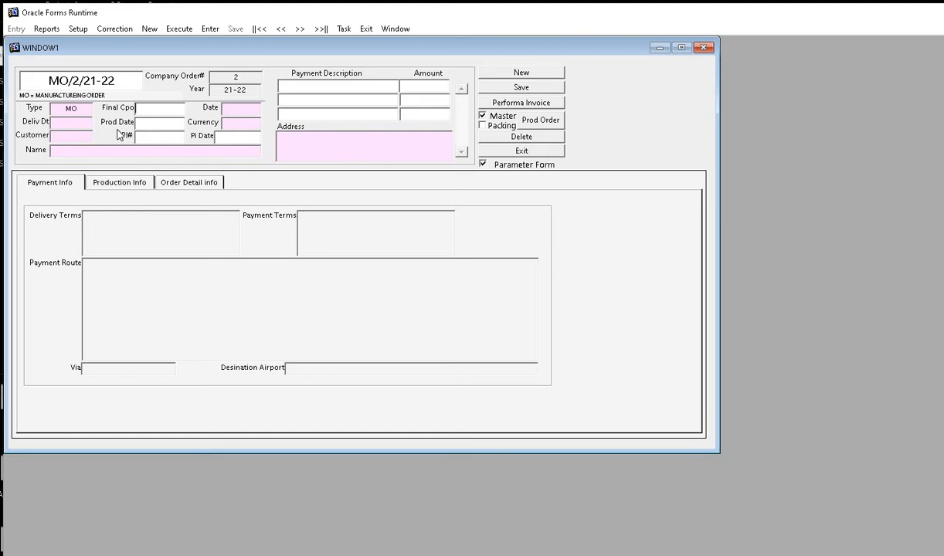
- Enter the final CPO number and set the order date to 15-07-2021
{"action": "type", "text": "A"}
{"action": "type", "text": "345"}
{"action": "type", "text": "15072"}
{"action": "type", "text": "0"}
{"action": "type", "text": "21"}
{"action": "key", "text": "Tab"}
- Set the delivery date to 15-08-2021 and the production date to 10-08-2021
{"action": "type", "text": "1508"}
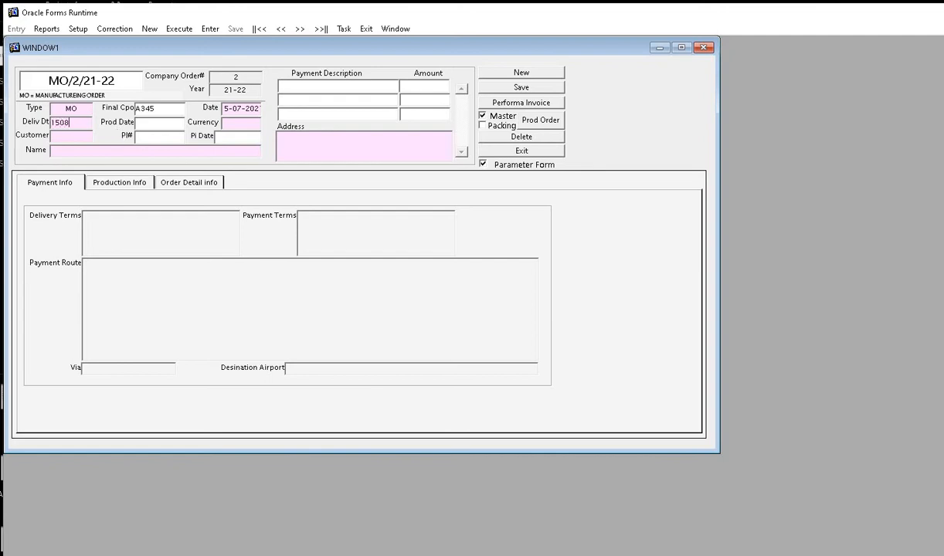
{"action": "type", "text": "2021"}
{"action": "key", "text": "Tab"}
{"action": "type", "text": "1008/2021"}
{"action": "key", "text": "Tab"}
- Choose ORACUBES TECHNOLOGIES CO. as the order's customer and save the order header
{"action": "key", "text": "F9"}
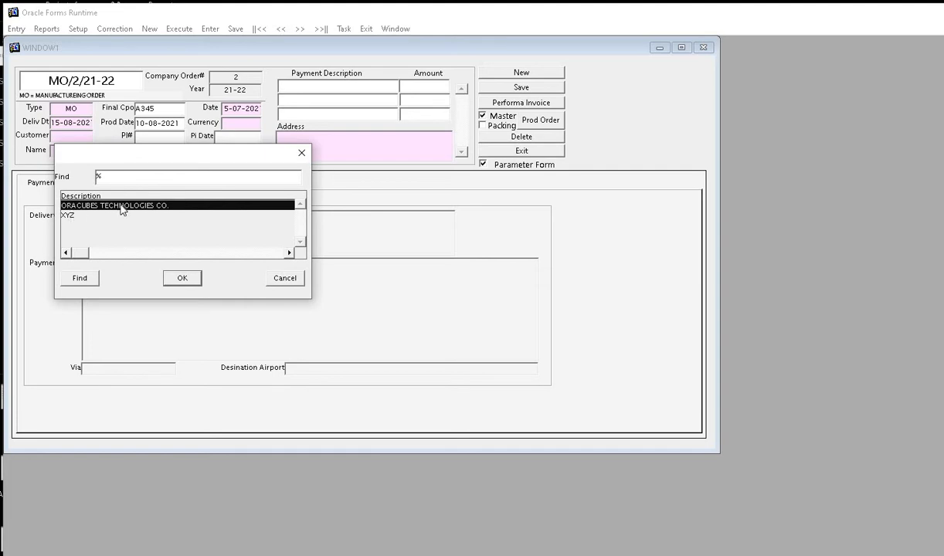
{"action": "left_click", "coordinate": [181, 278]}
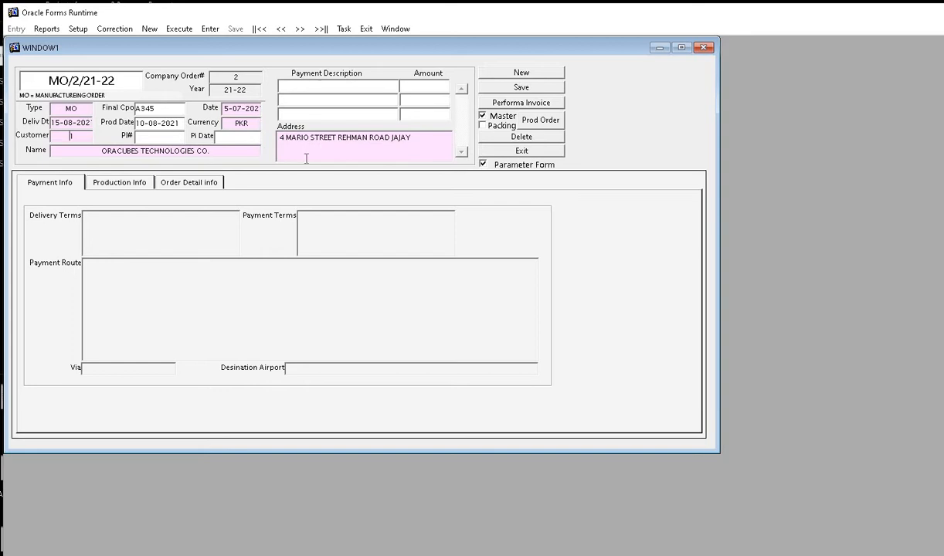
{"action": "left_click", "coordinate": [540, 88]}
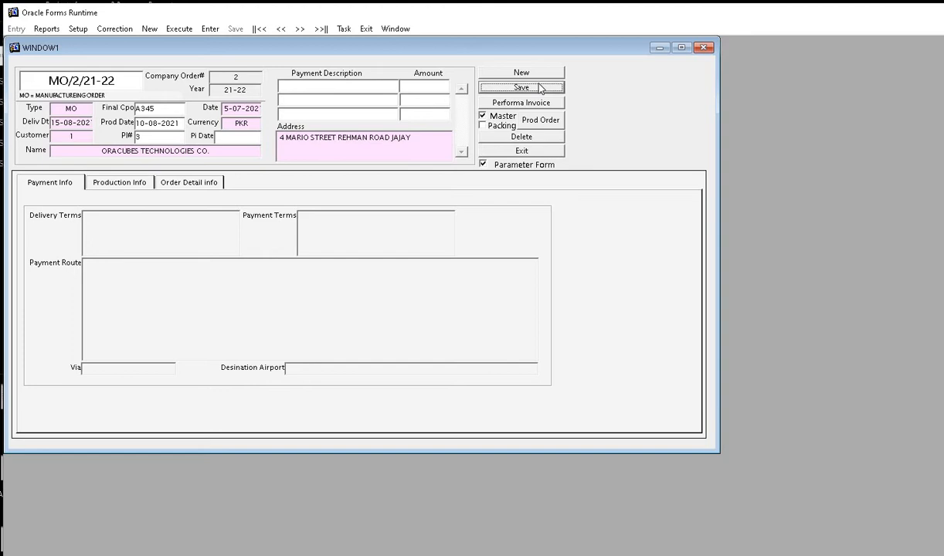
- Enter delivery terms DFDSAF, payment terms SDFDSF and payment route SDFDSAF, and save the order
{"action": "left_click", "coordinate": [112, 228]}
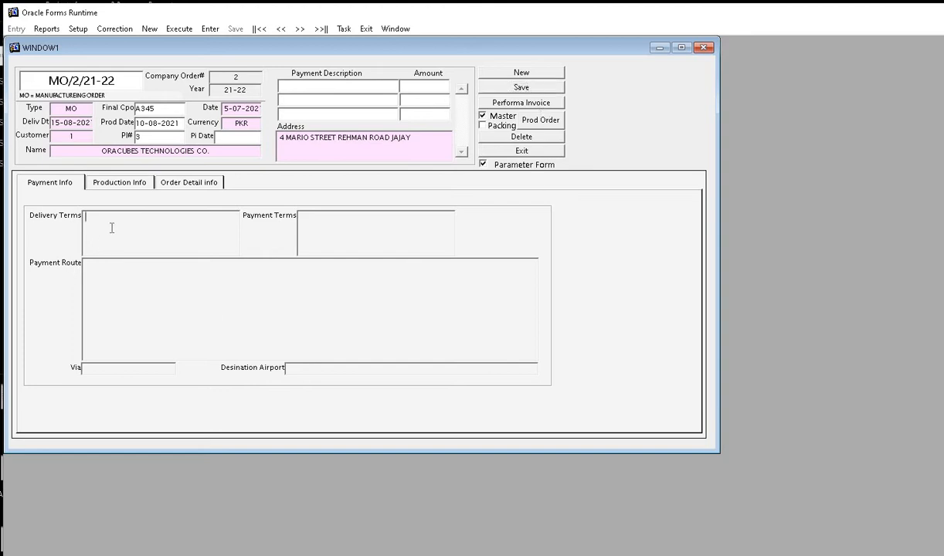
{"action": "type", "text": "DFDSAF"}
{"action": "left_click", "coordinate": [339, 224]}
{"action": "type", "text": "SDFDSFSDFDSAF"}
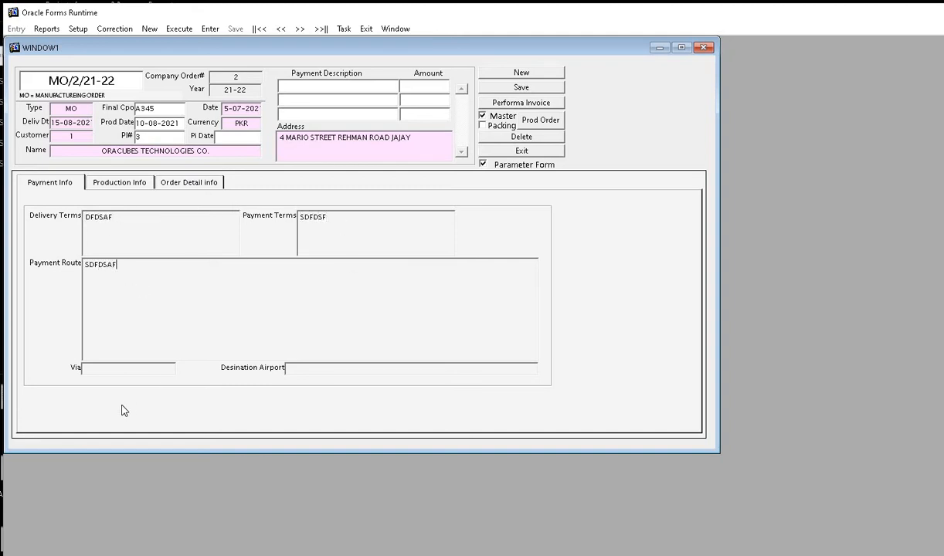
{"action": "left_click", "coordinate": [543, 92]}
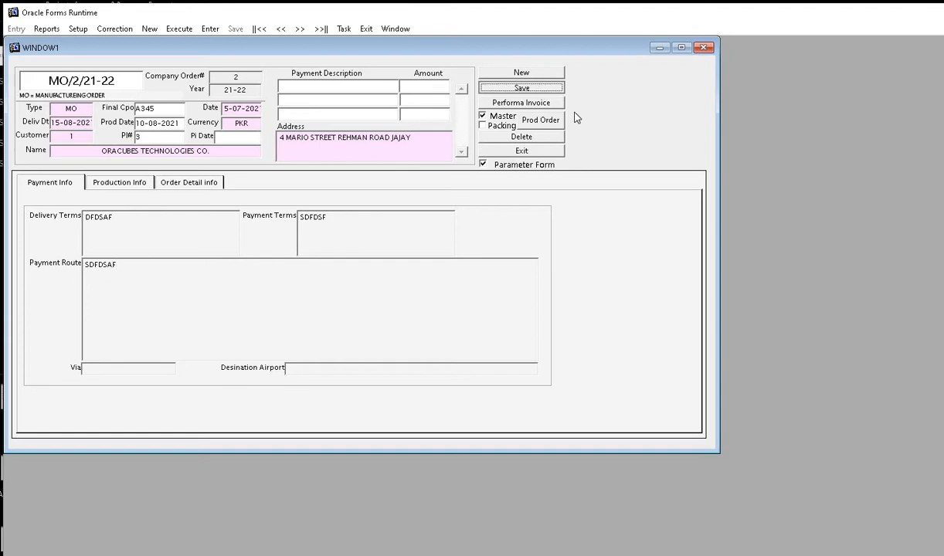
- Add the first order detail line with number 1 and item code AC12
{"action": "left_click", "coordinate": [129, 184]}
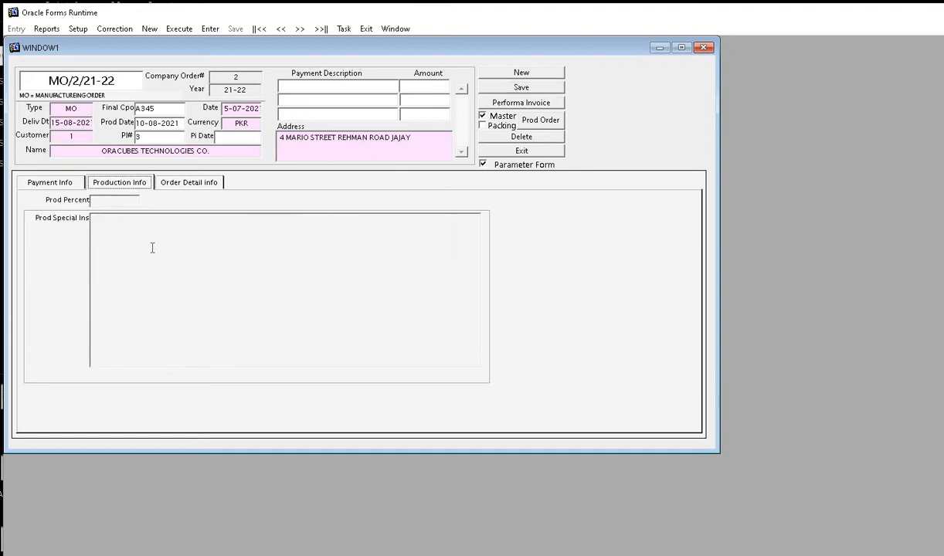
{"action": "left_click", "coordinate": [177, 184]}
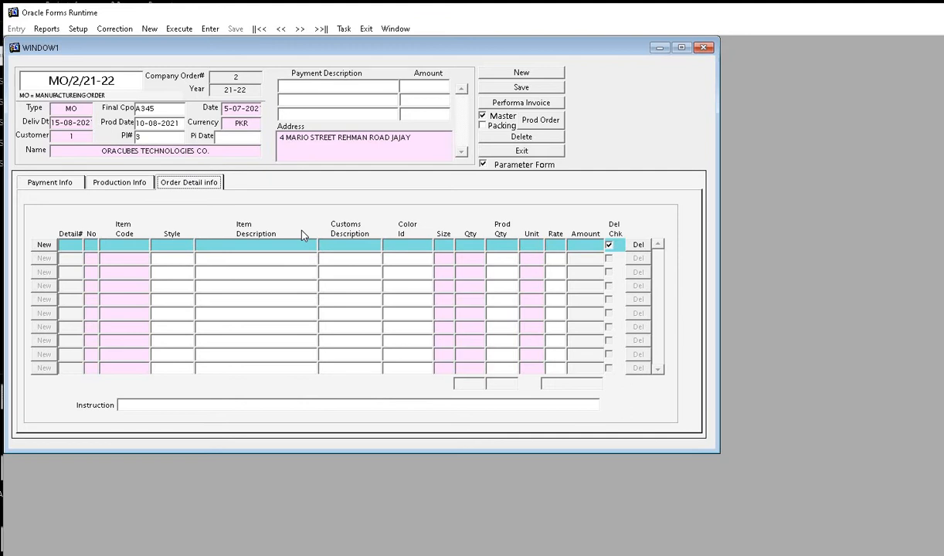
{"action": "left_click", "coordinate": [45, 245]}
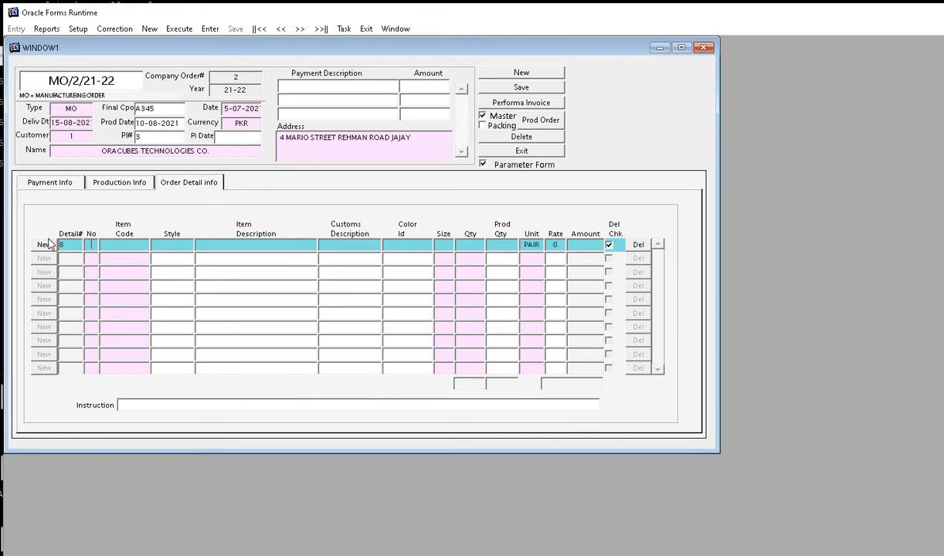
{"action": "type", "text": "1"}
{"action": "type", "text": "AC"}
{"action": "type", "text": "12"}
{"action": "key", "text": "Tab"}
- Enter style ZEEBRA and item description LADIES MOTORBIKE GLOVES on the first detail line
{"action": "type", "text": "ZE"}
{"action": "type", "text": "EBRA"}
{"action": "type", "text": "LADY"}
{"action": "type", "text": "IES"}
{"action": "type", "text": " MO"}
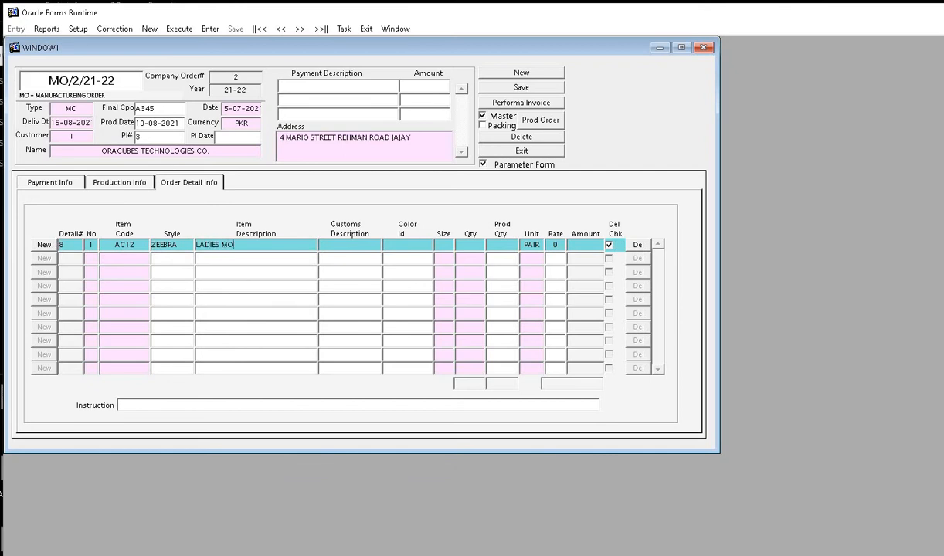
{"action": "type", "text": "TORBIL"}
{"action": "key", "text": "BackSpace"}
{"action": "type", "text": "KE"}
{"action": "type", "text": " GLOVES"}
- Set the first line's customs description to GLOVES, color to BACK and size to M
{"action": "type", "text": "G"}
{"action": "type", "text": "LOVES"}
{"action": "key", "text": "Tab"}
{"action": "type", "text": "BACK"}
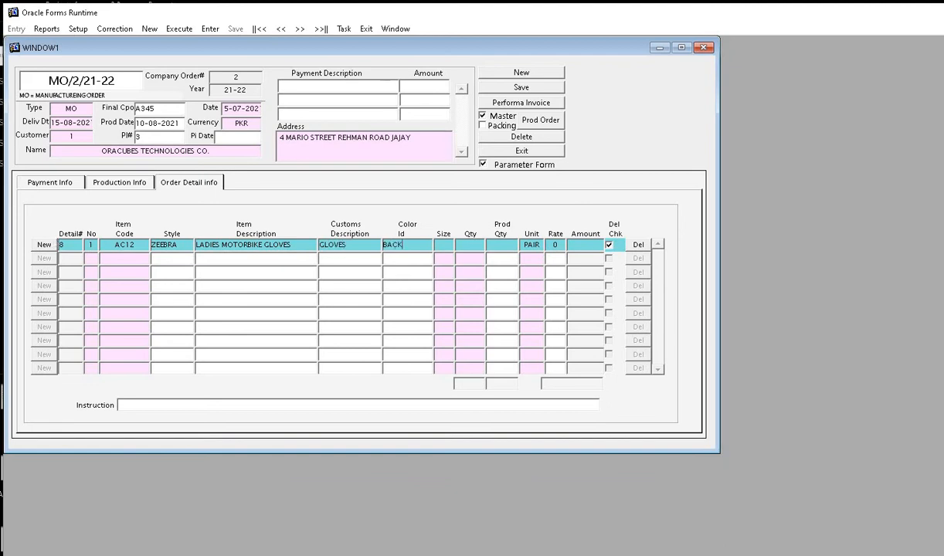
{"action": "key", "text": "Tab"}
{"action": "key", "text": "F9"}
{"action": "key", "text": "Down"}
{"action": "key", "text": "Down"}
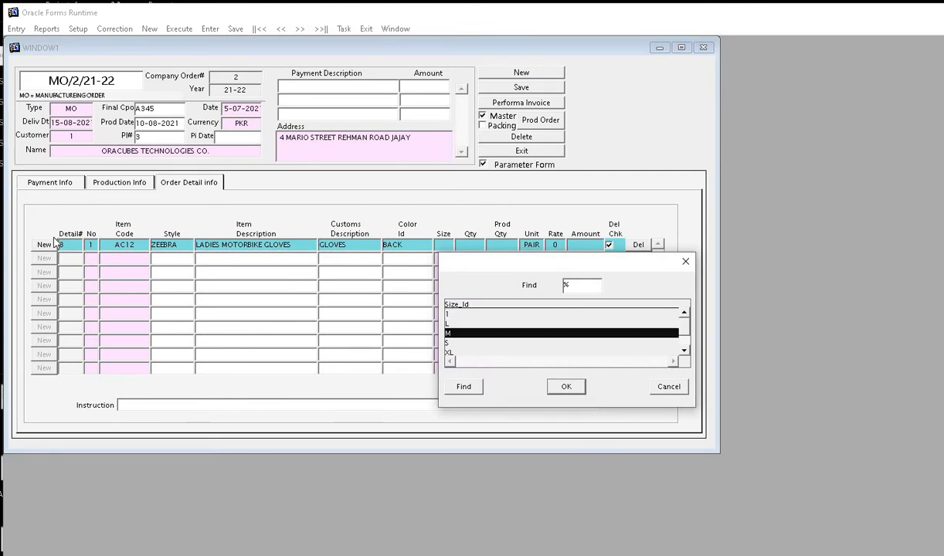
{"action": "key", "text": "Return"}
- Set the first detail line's quantity to 100 and its rate to 4
{"action": "key", "text": "Tab"}
{"action": "type", "text": "1"}
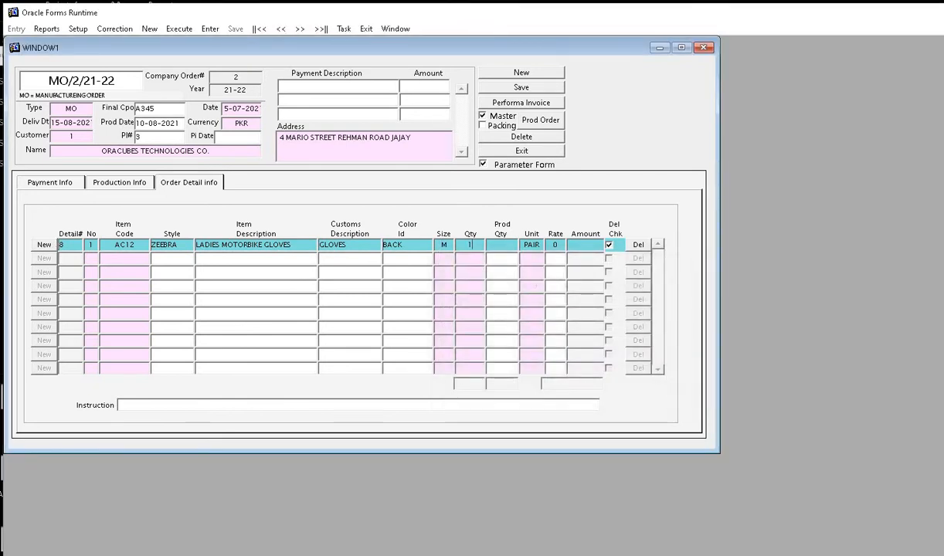
{"action": "type", "text": "00"}
{"action": "key", "text": "Tab"}
{"action": "key", "text": "Tab"}
{"action": "type", "text": "4"}
{"action": "key", "text": "Tab"}
- Add a second order detail line with number 2 and item code AC13
{"action": "left_click", "coordinate": [42, 247]}
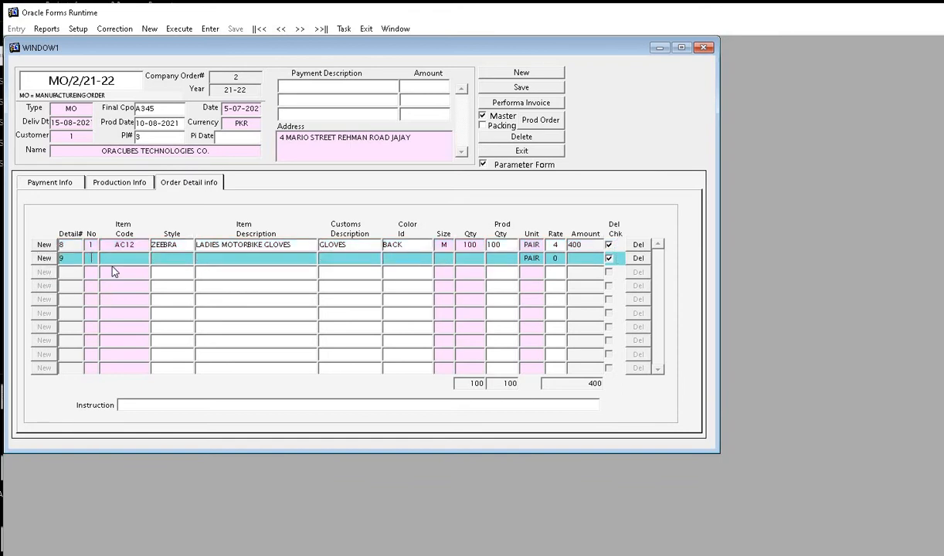
{"action": "type", "text": "2"}
{"action": "type", "text": "AC"}
{"action": "type", "text": "13"}
{"action": "key", "text": "super"}
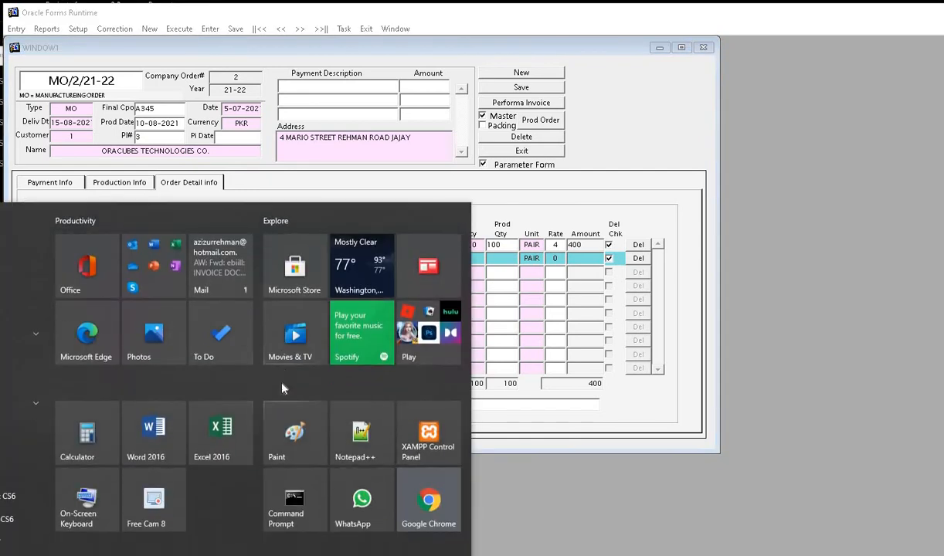
{"action": "left_click", "coordinate": [697, 315]}
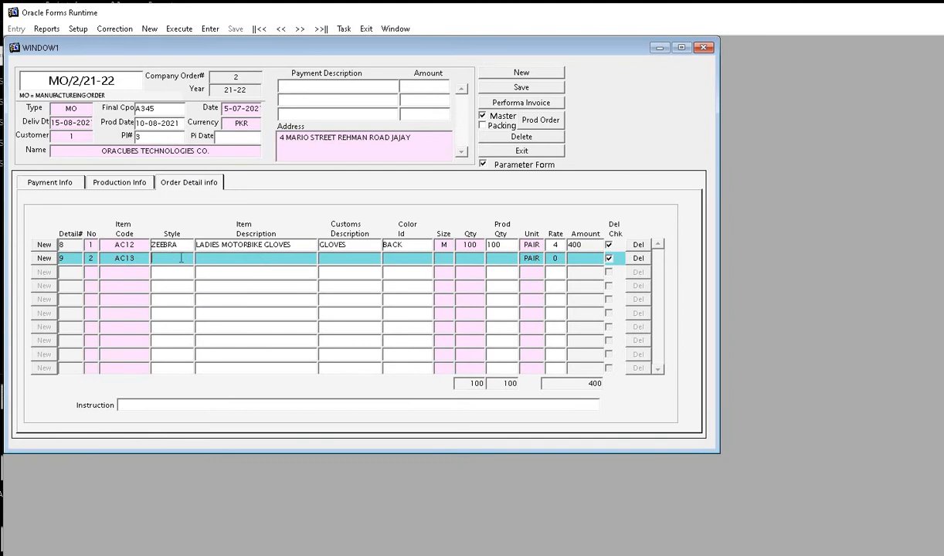
- Duplicate the style, item description, customs description and color from the first detail line into the second
{"action": "key", "text": "F3"}
{"action": "key", "text": "F3"}
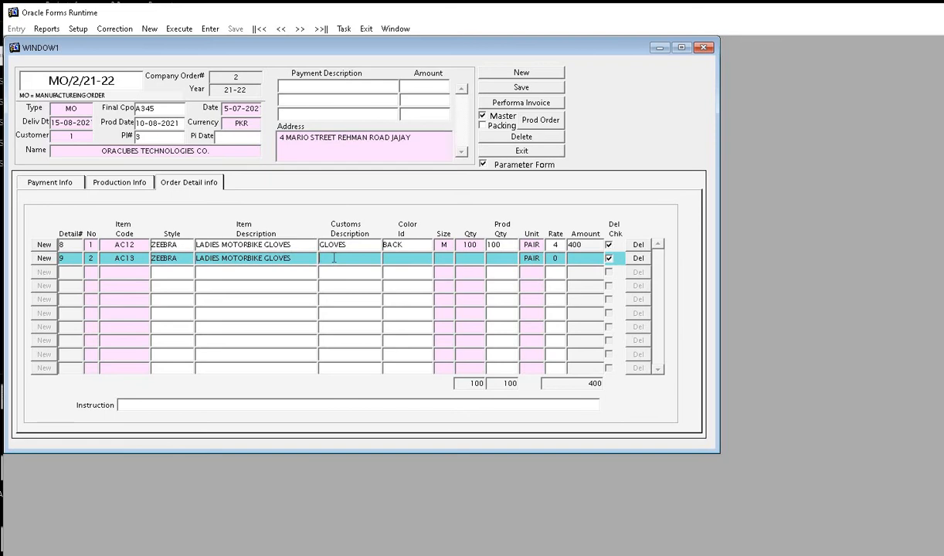
{"action": "key", "text": "F3"}
{"action": "key", "text": "F3"}
{"action": "key", "text": "Tab"}
- Choose size XL from the size list for the second detail line
{"action": "key", "text": "F9"}
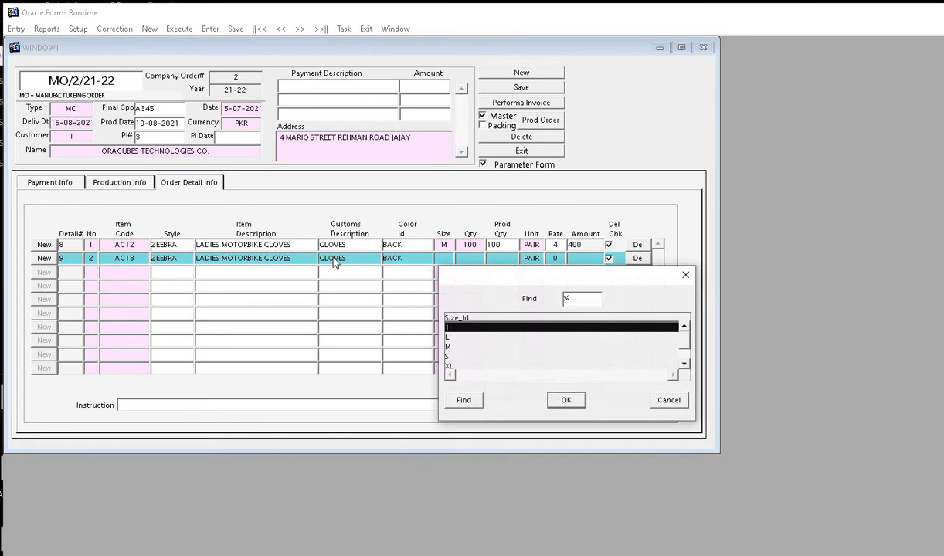
{"action": "key", "text": "Down"}
{"action": "key", "text": "Down"}
{"action": "key", "text": "Down"}
{"action": "key", "text": "Down"}
{"action": "key", "text": "Down"}
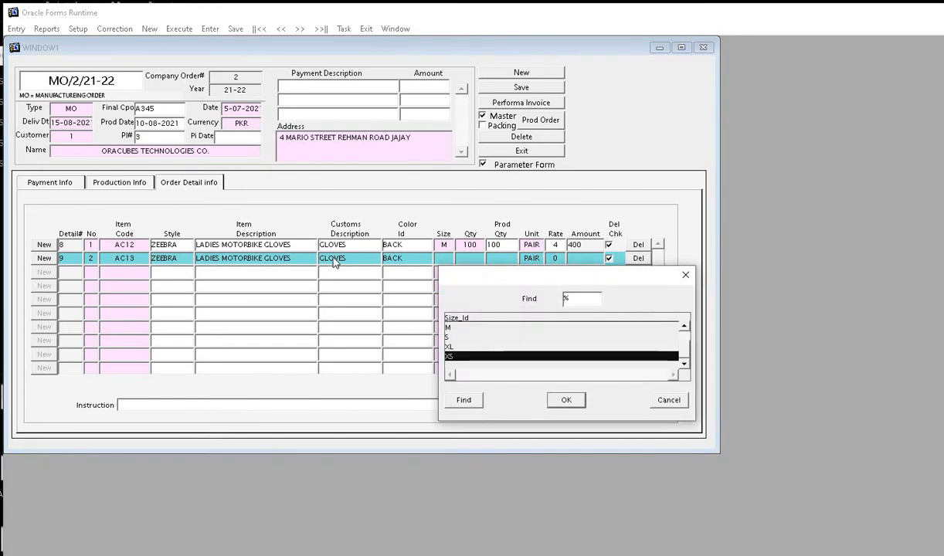
{"action": "key", "text": "Up"}
{"action": "key", "text": "Return"}
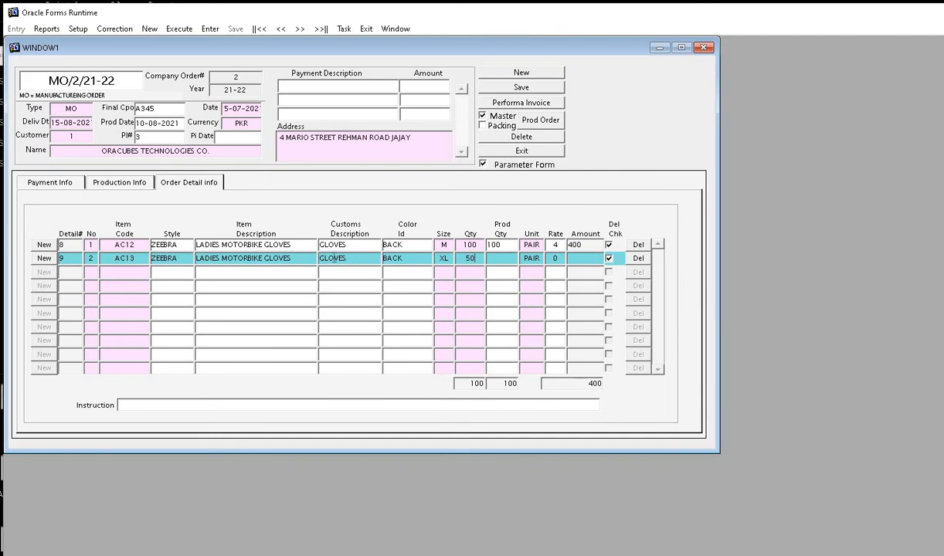
- Set the second detail line's quantity to 50 and its rate to 4
{"action": "type", "text": "50"}
{"action": "key", "text": "Tab"}
{"action": "key", "text": "Tab"}
{"action": "type", "text": "4"}
{"action": "key", "text": "Tab"}
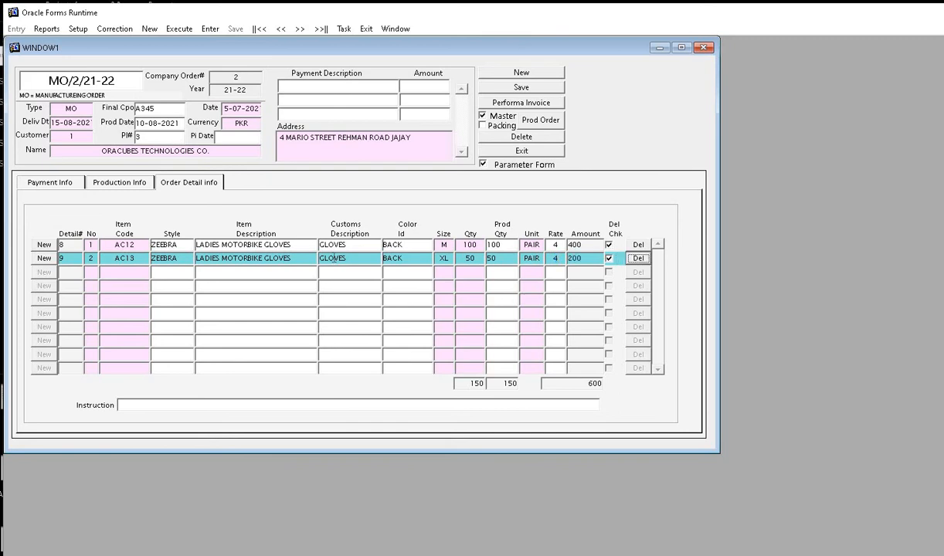
- Add a third order detail line with number 3 and item code AC13
{"action": "left_click", "coordinate": [39, 259]}
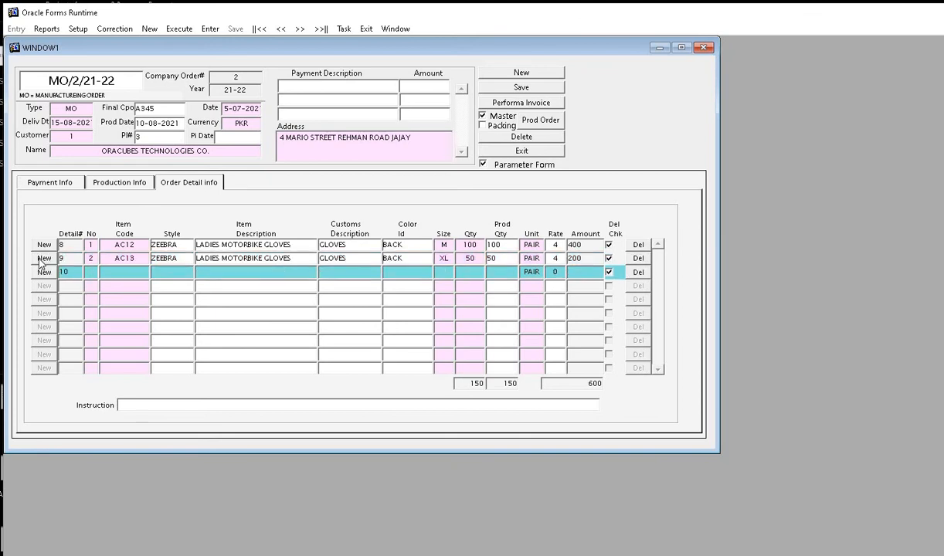
{"action": "type", "text": "3"}
{"action": "key", "text": "Tab"}
{"action": "key", "text": "super"}
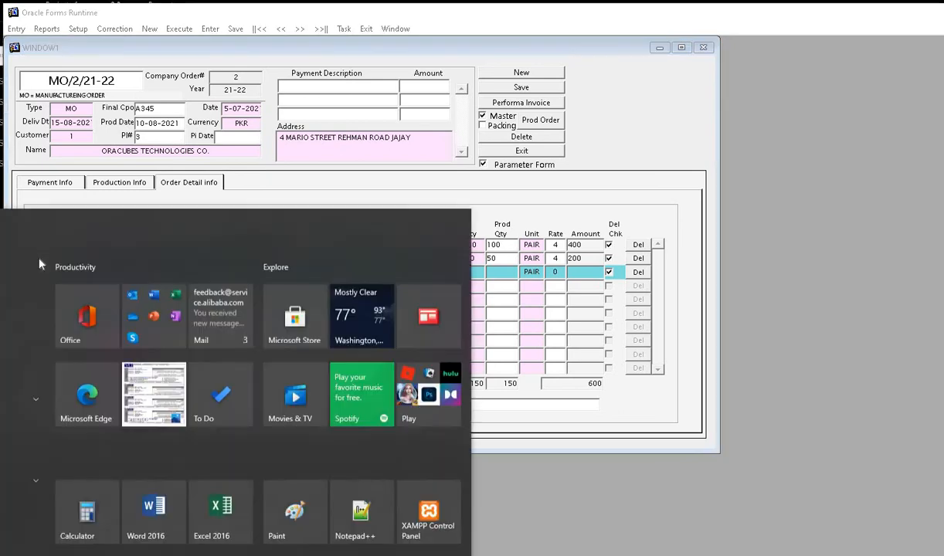
{"action": "left_click", "coordinate": [689, 213]}
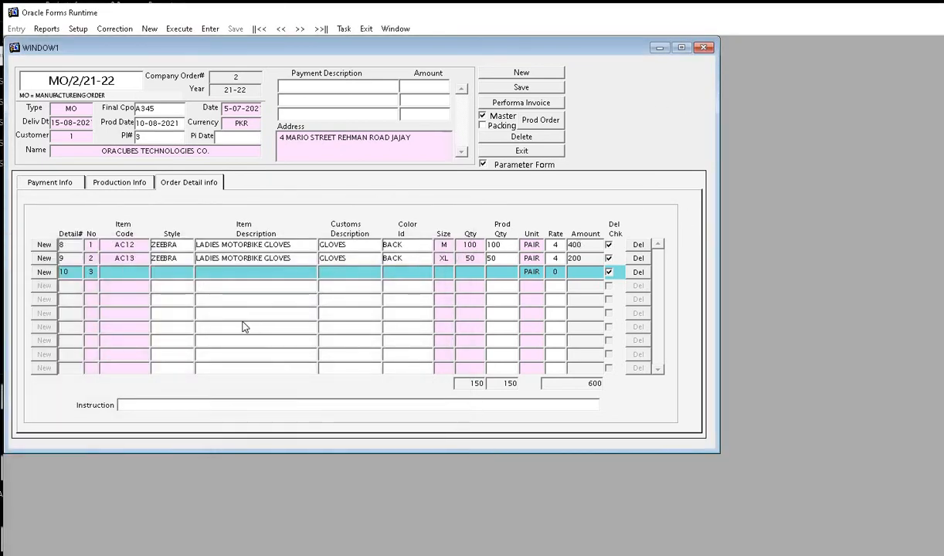
{"action": "type", "text": "AC13"}
- Fill the third detail line with style ZEEBRA, item description LADIES MOTORBIKE GLOVES, customs description GLOVES and color BACK, matching the line above
{"action": "left_click", "coordinate": [192, 271]}
{"action": "type", "text": "ZEEBRA"}
{"action": "left_click", "coordinate": [225, 274]}
{"action": "key", "text": "F3"}
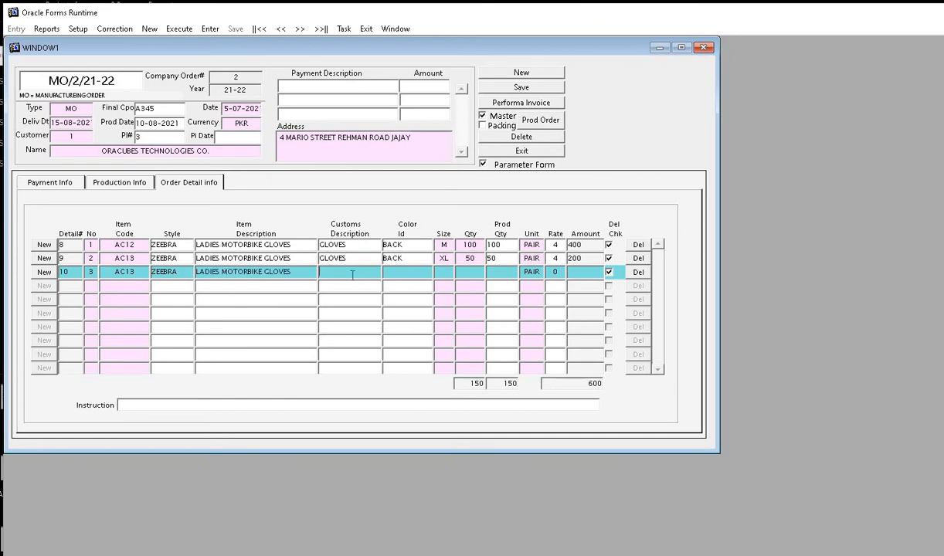
{"action": "left_click", "coordinate": [357, 275]}
{"action": "key", "text": "F3"}
{"action": "left_click", "coordinate": [397, 269]}
{"action": "key", "text": "F3"}
- Choose size L from the size list for the third detail line
{"action": "key", "text": "Tab"}
{"action": "key", "text": "F9"}
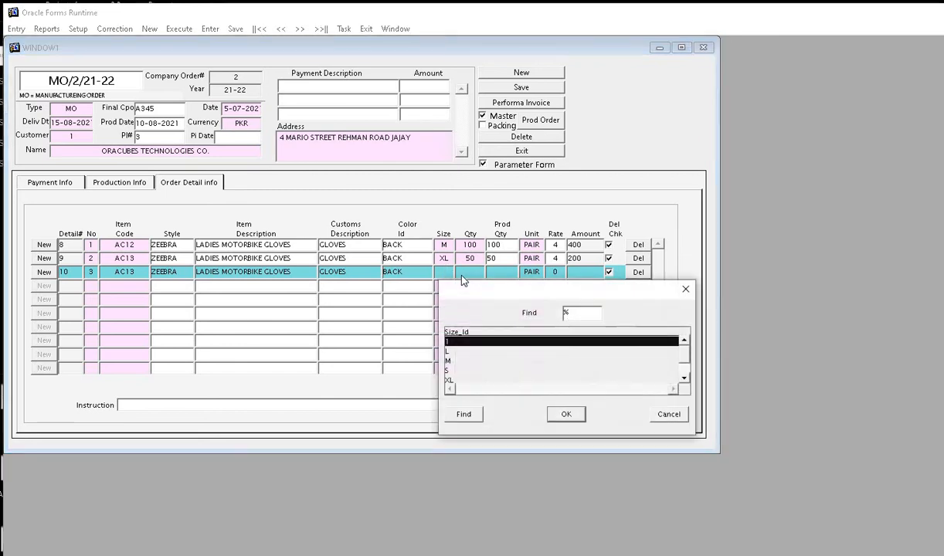
{"action": "double_click", "coordinate": [452, 351]}
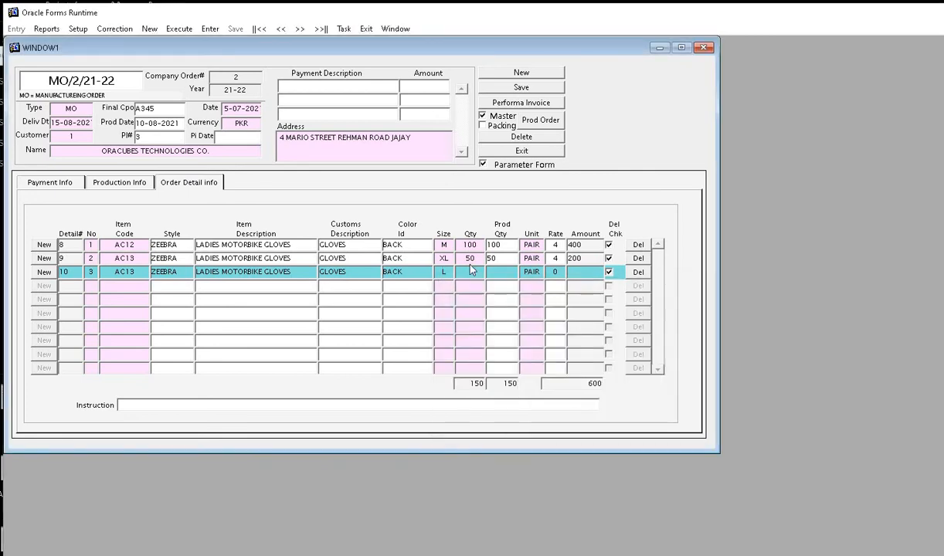
- Set the third detail line's quantity to 100 and its rate to 4, and save the order
{"action": "left_click", "coordinate": [474, 272]}
{"action": "type", "text": "100"}
{"action": "key", "text": "Tab"}
{"action": "key", "text": "Tab"}
{"action": "key", "text": "Tab"}
{"action": "type", "text": "4"}
{"action": "left_click", "coordinate": [521, 87]}
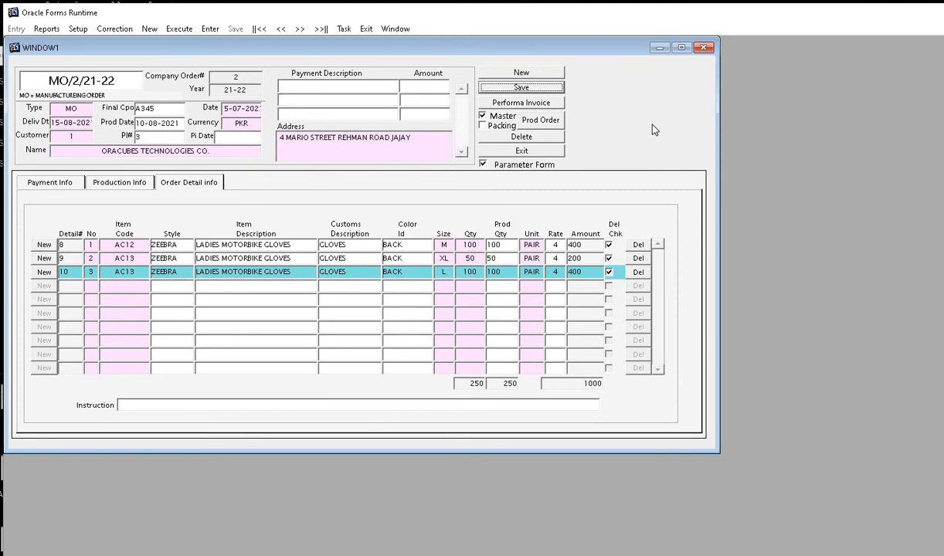
- Generate the order's proforma invoice, review it in a widened preview from header to signatures, and close the preview
{"action": "left_click", "coordinate": [521, 102]}
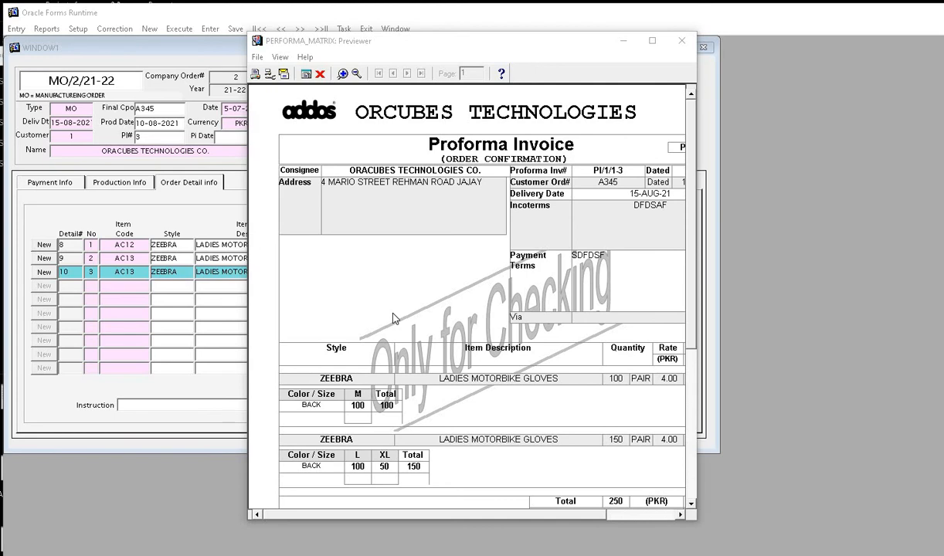
{"action": "left_click", "coordinate": [651, 40]}
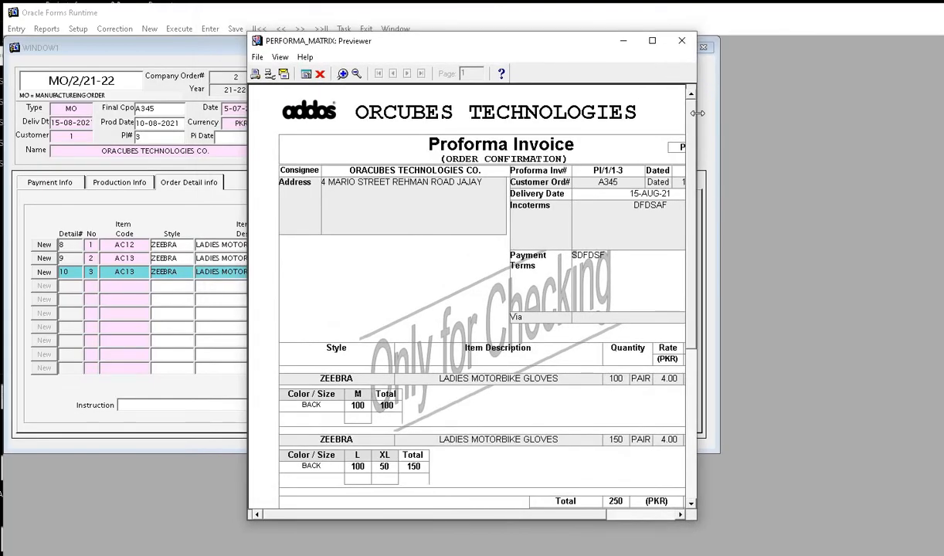
{"action": "mouse_move", "coordinate": [827, 143]}
{"action": "left_mouse_down"}
{"action": "mouse_move", "coordinate": [834, 251]}
{"action": "mouse_move", "coordinate": [834, 228]}
{"action": "left_mouse_up"}
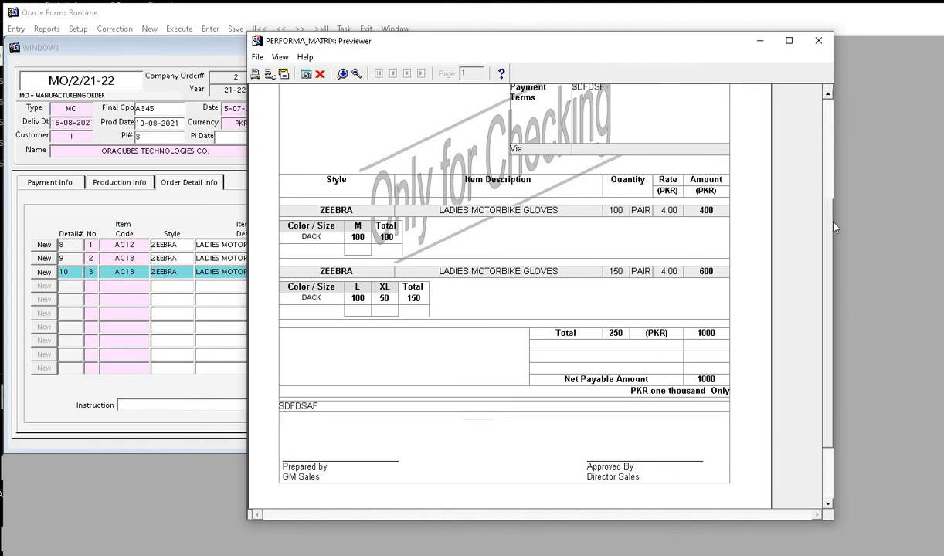
{"action": "left_click_drag", "start_coordinate": [834, 227], "coordinate": [825, 100]}
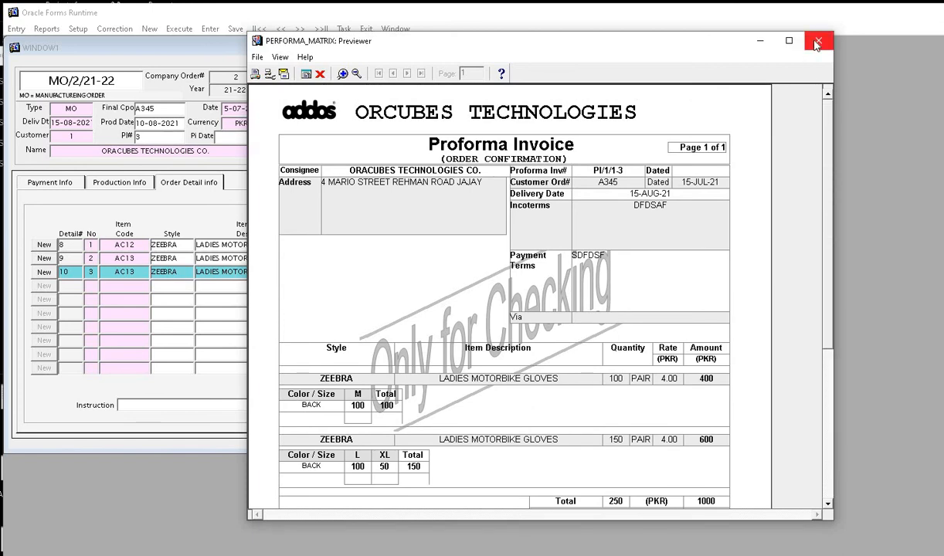
{"action": "left_click", "coordinate": [817, 45]}
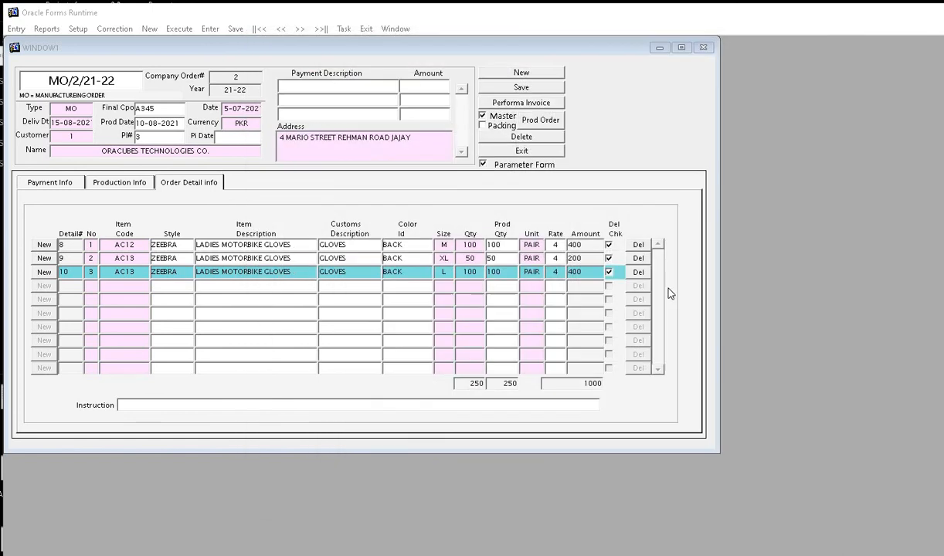
- Generate the production order report for the saved order and examine its header, size breakdown and signature sections in a widened preview
{"action": "left_click", "coordinate": [533, 121]}
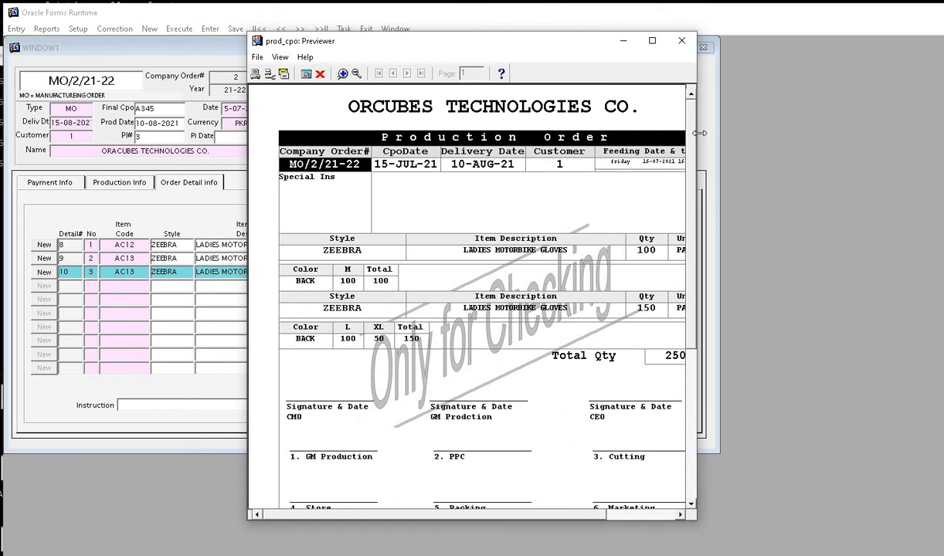
{"action": "left_click_drag", "start_coordinate": [697, 127], "coordinate": [877, 125]}
{"action": "scroll", "coordinate": [868, 200], "scroll_direction": "down", "scroll_amount": 5}
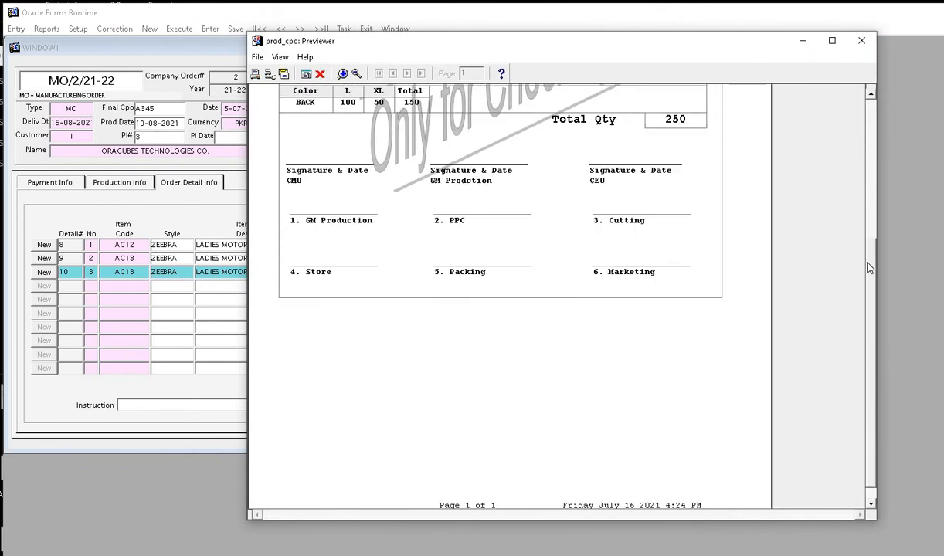
{"action": "scroll", "coordinate": [829, 186], "scroll_direction": "up", "scroll_amount": 5}
{"action": "scroll", "coordinate": [865, 223], "scroll_direction": "down", "scroll_amount": 5}
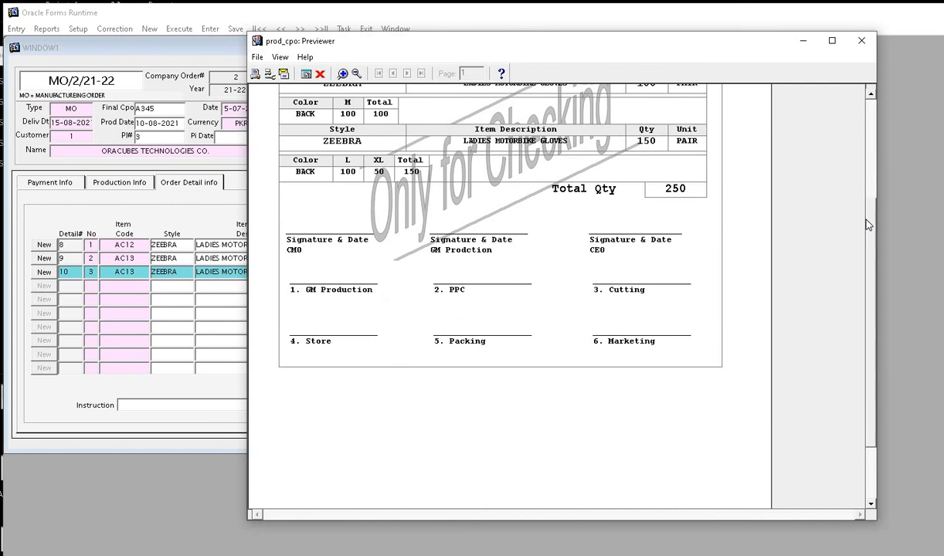
{"action": "left_click_drag", "start_coordinate": [868, 224], "coordinate": [873, 159]}
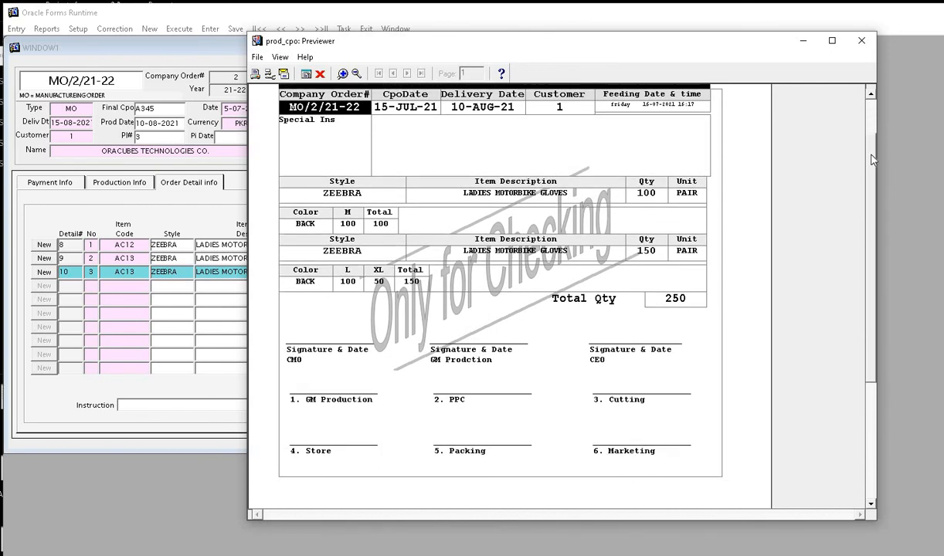
{"action": "left_click_drag", "start_coordinate": [873, 159], "coordinate": [873, 137]}
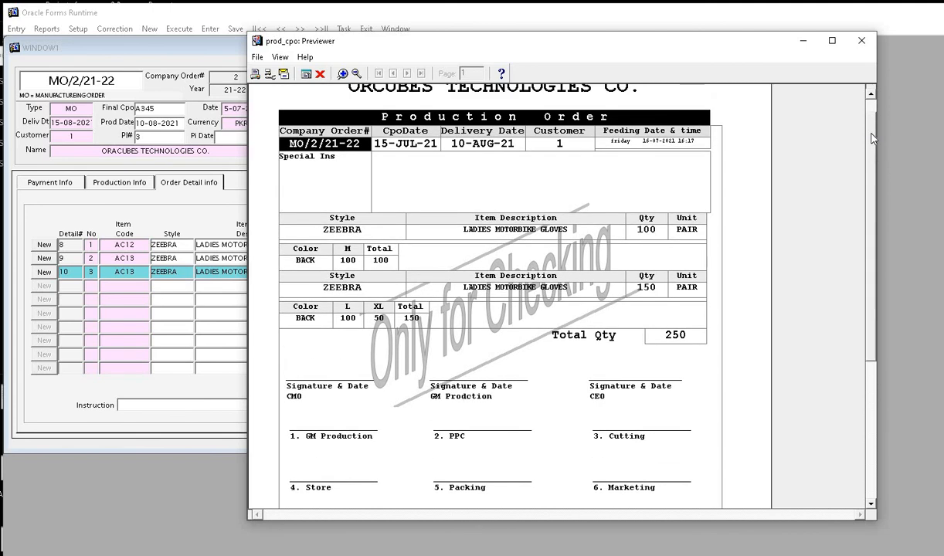